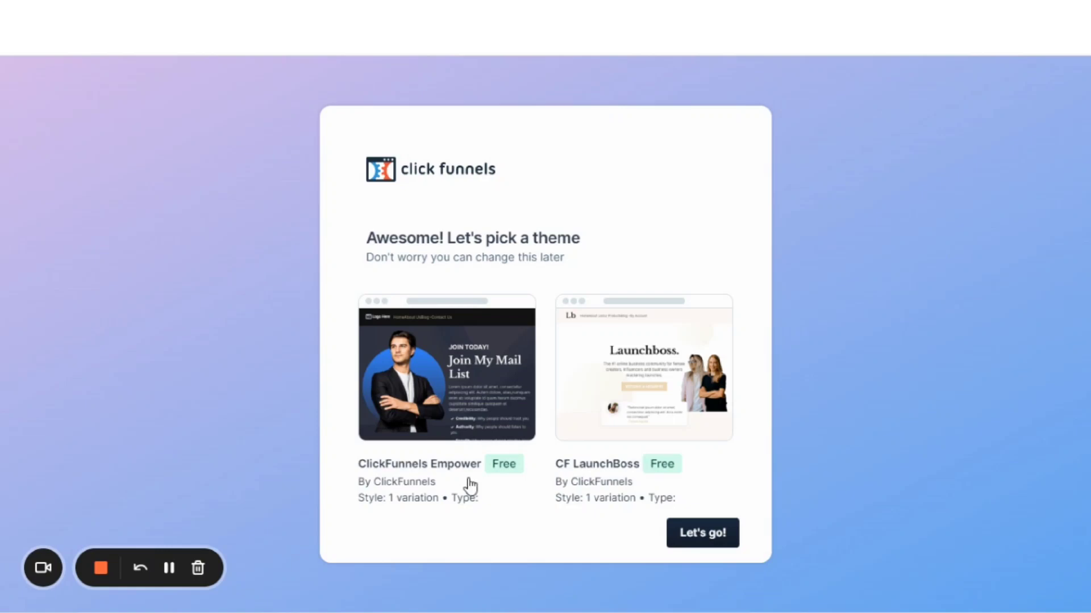
- Select the ClickFunnels Empower theme card on the 'Let's pick a theme' screen
click(390, 373)
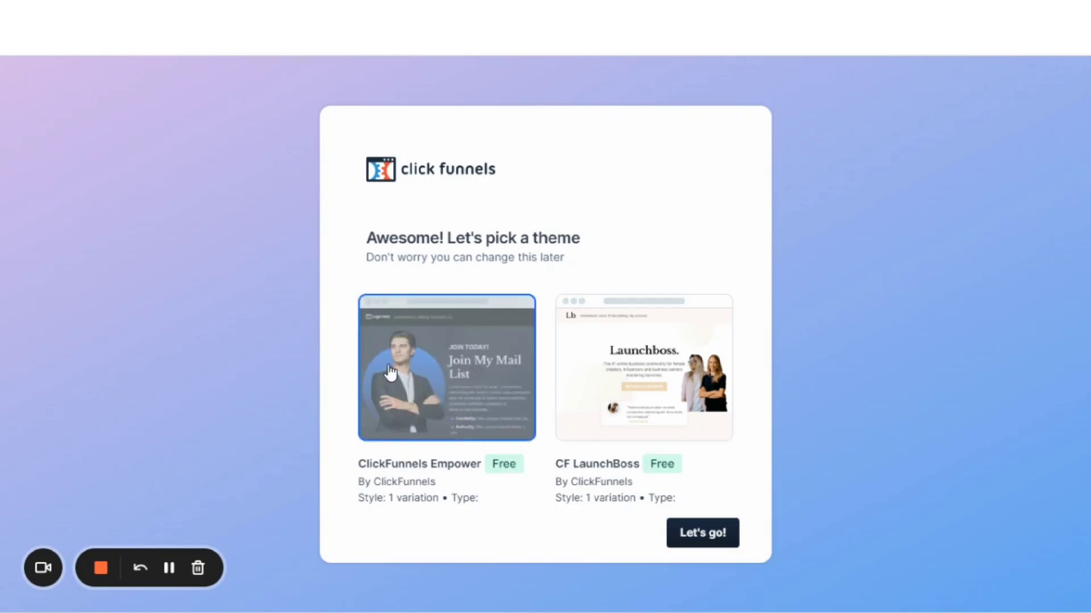
- Confirm the Empower pick with 'Let's go!' and load the Site overview
click(688, 539)
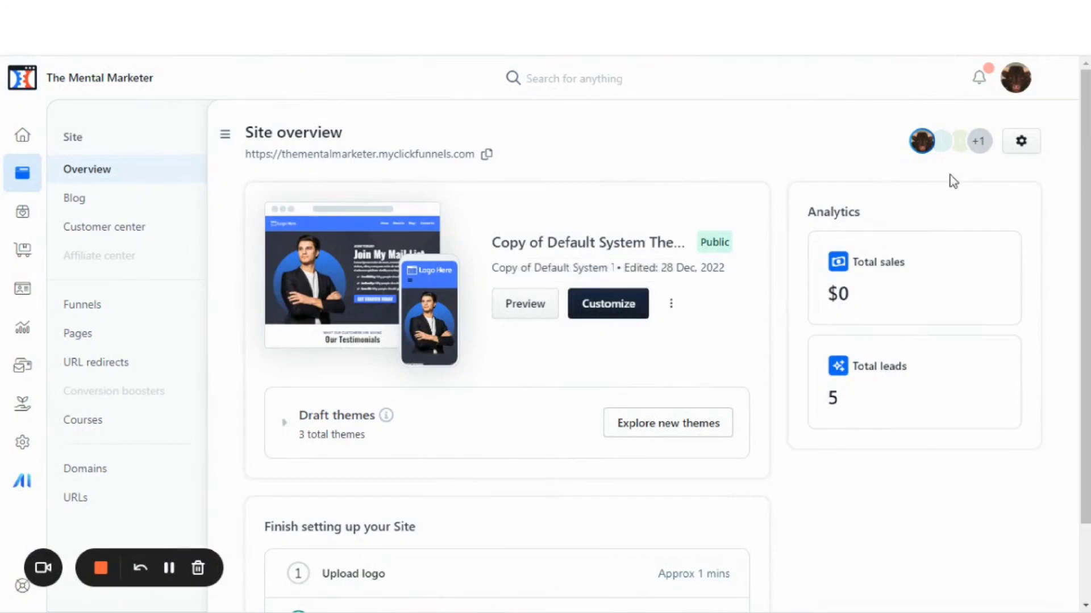
mouse_move(1085, 132)
mouse_down()
mouse_move(1087, 147)
mouse_move(1086, 133)
mouse_up()
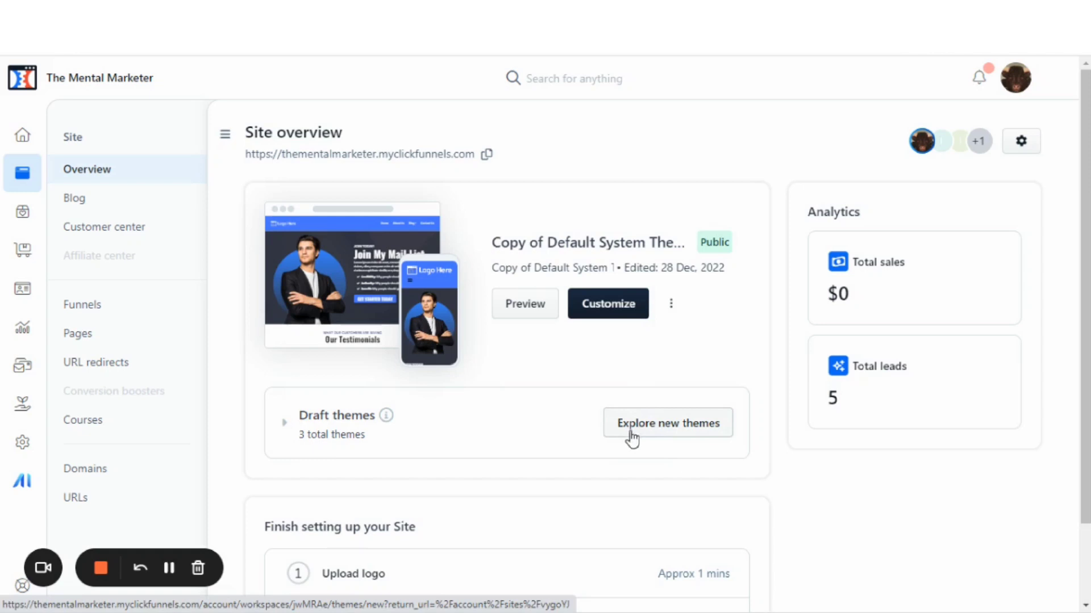
- Find the free Dark Course Theme among new themes and install it on the site
click(658, 429)
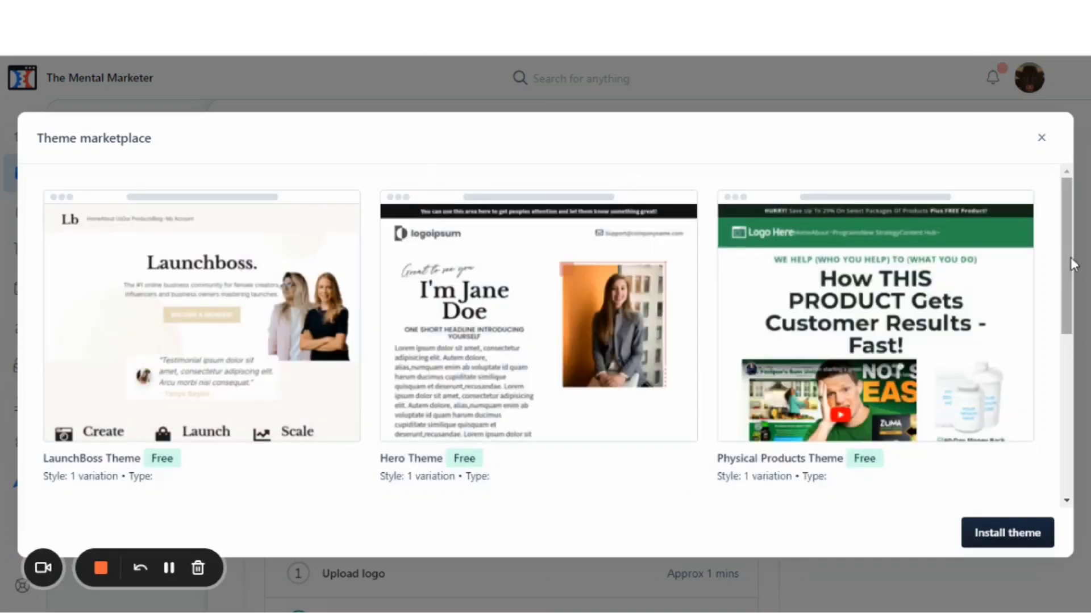
mouse_move(1071, 254)
mouse_down()
mouse_move(1073, 416)
mouse_move(1071, 262)
mouse_move(1074, 401)
mouse_up()
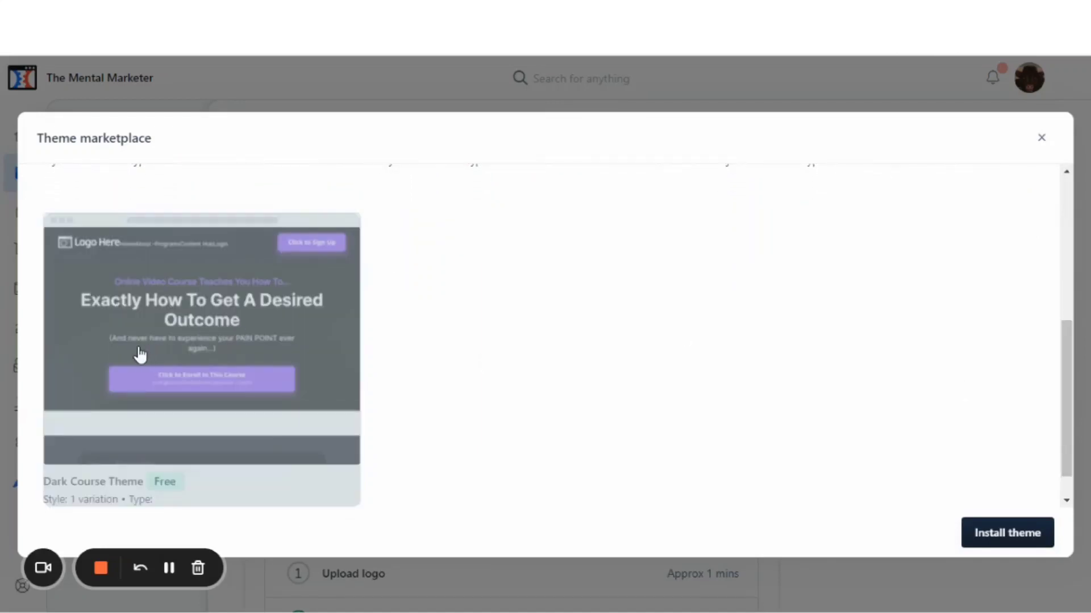
click(139, 342)
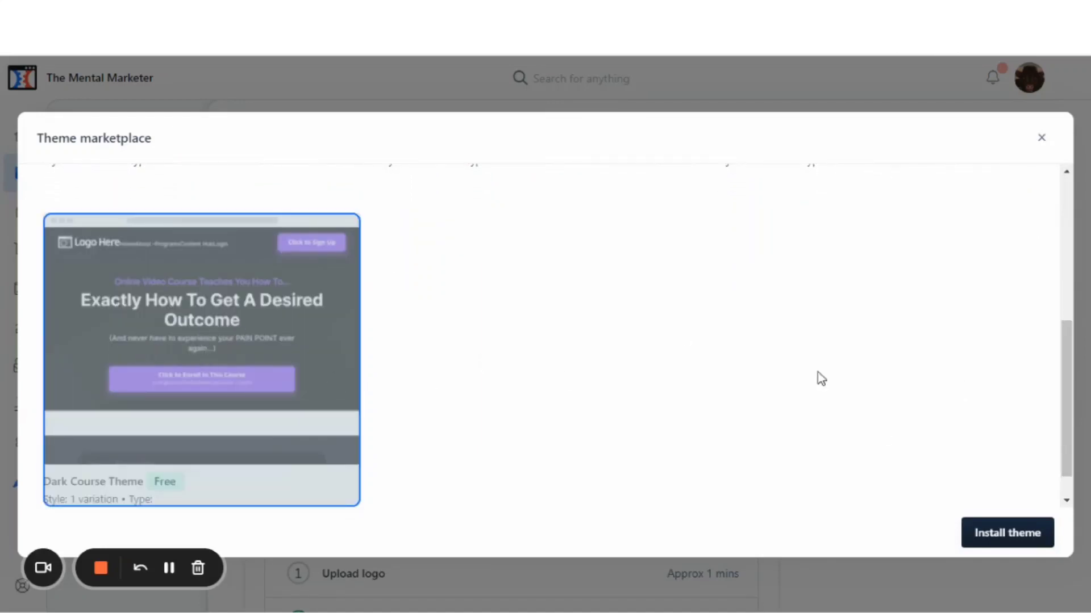
click(999, 537)
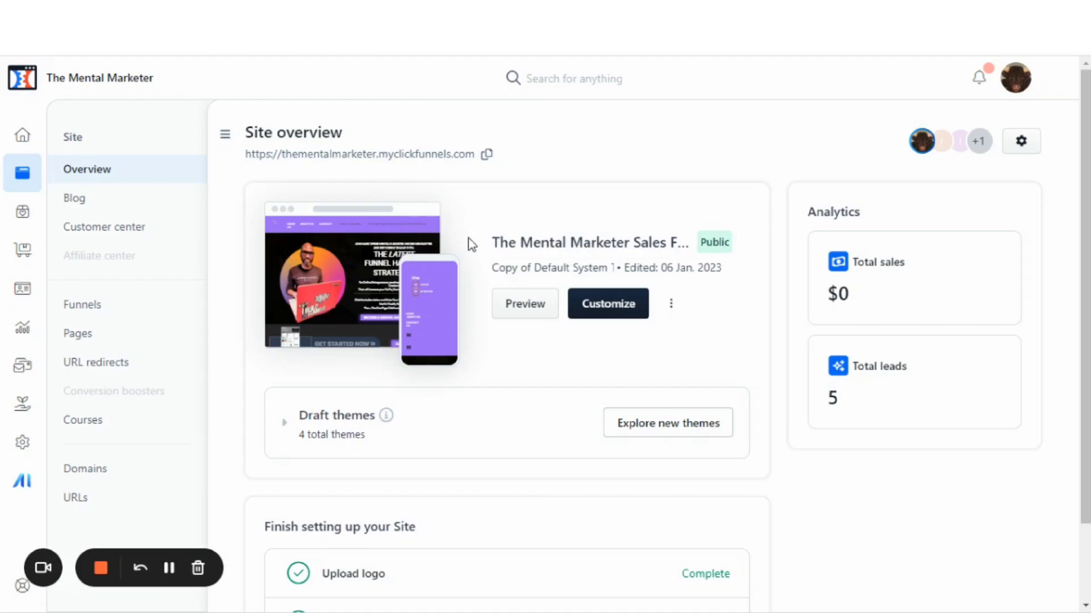
- Check the refreshed overview for 'The Mental Marketer Sales F…' public theme and four drafts
scroll(483, 242, down, 1)
scroll(497, 239, up, 1)
- Open the public theme's Theme settings and look through them
click(670, 307)
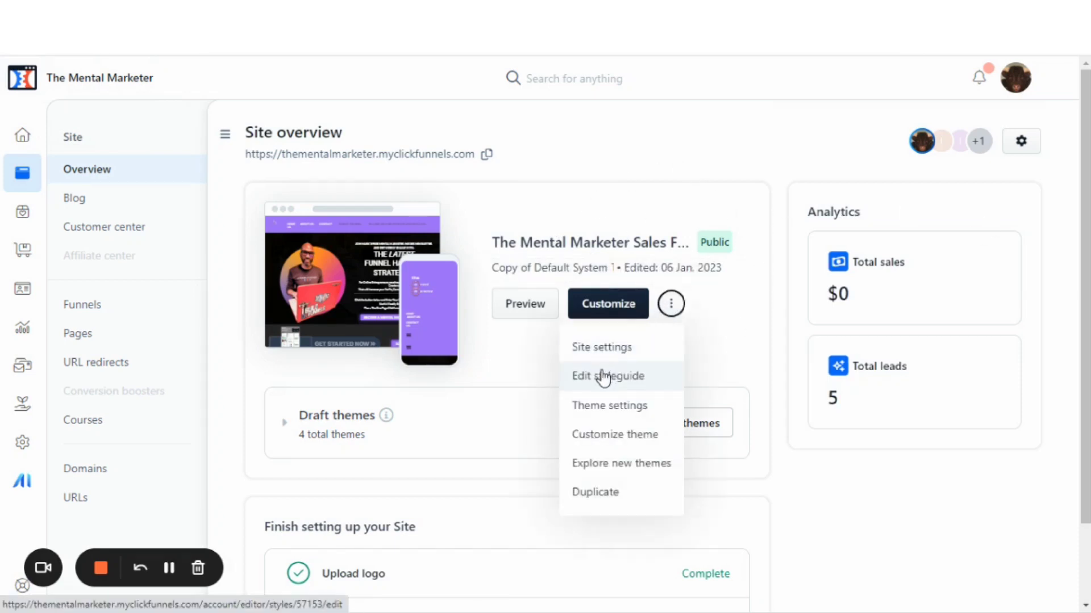
click(605, 406)
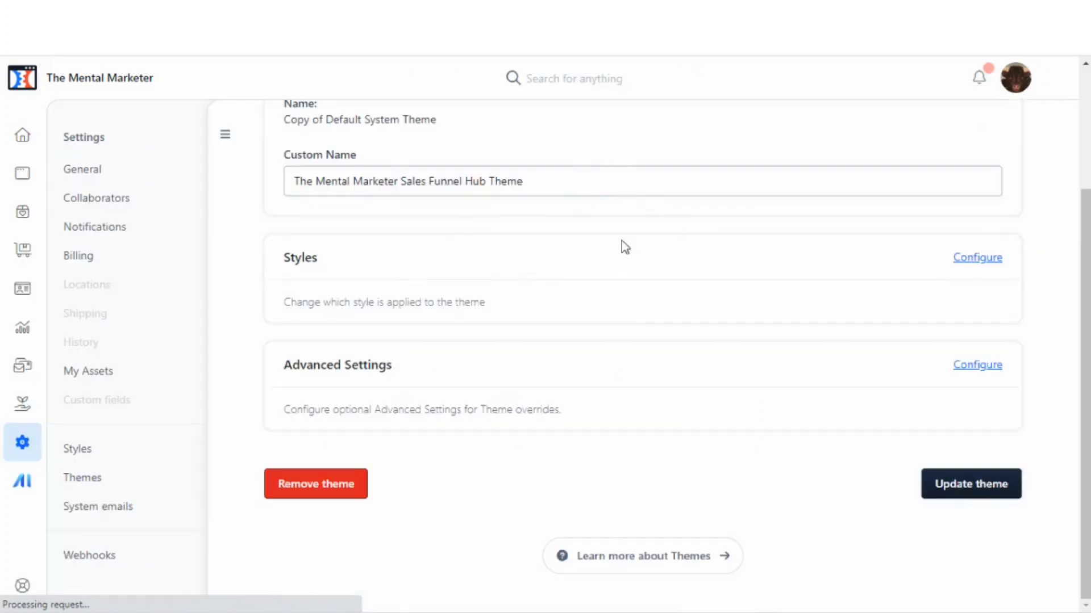
scroll(672, 237, down, 2)
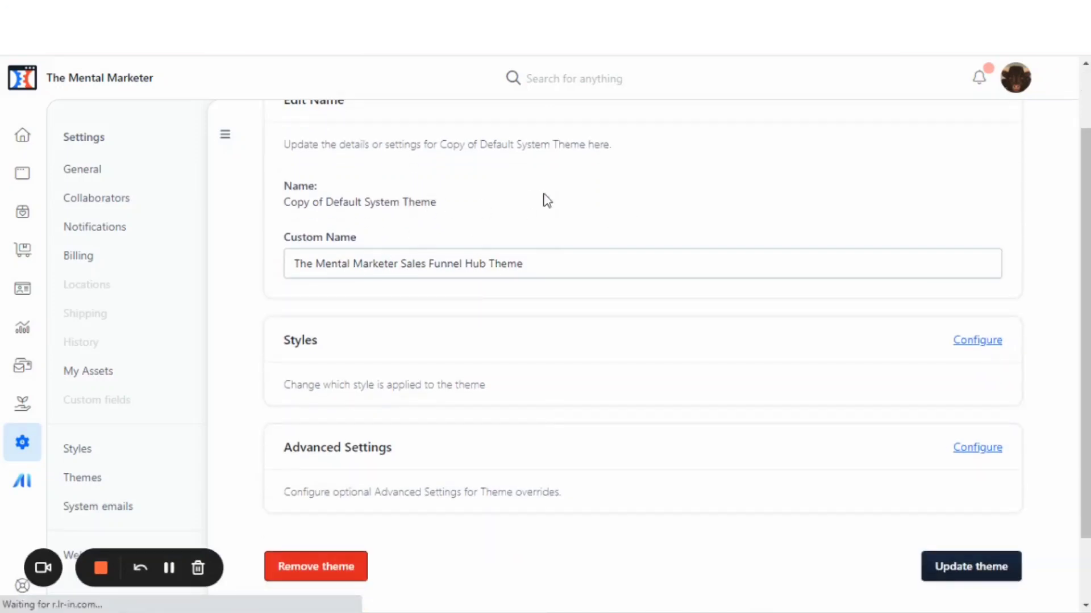
scroll(657, 187, down, 2)
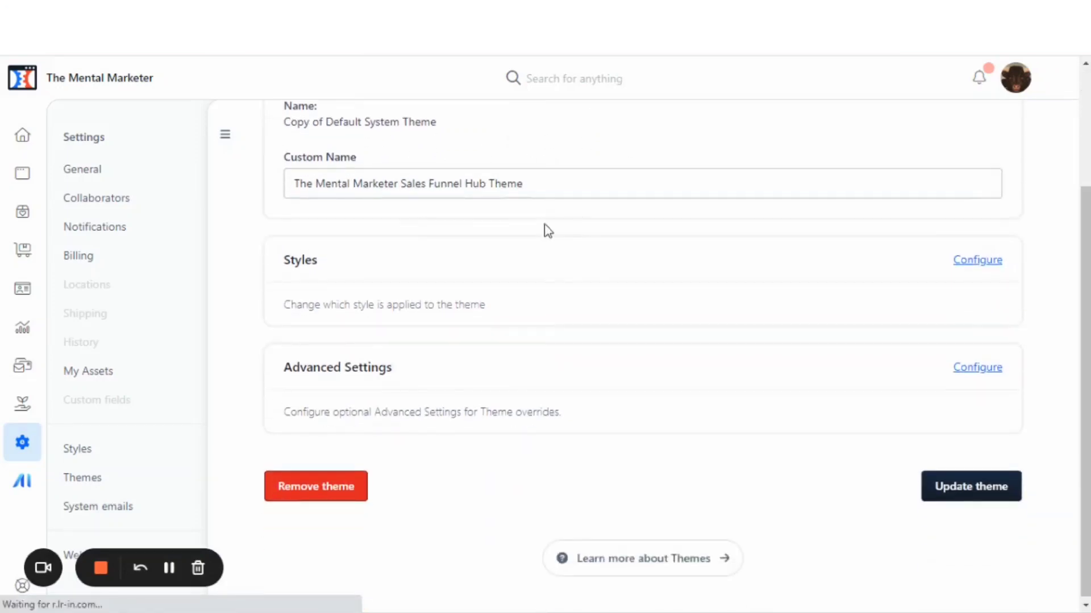
scroll(445, 261, up, 2)
scroll(472, 304, down, 2)
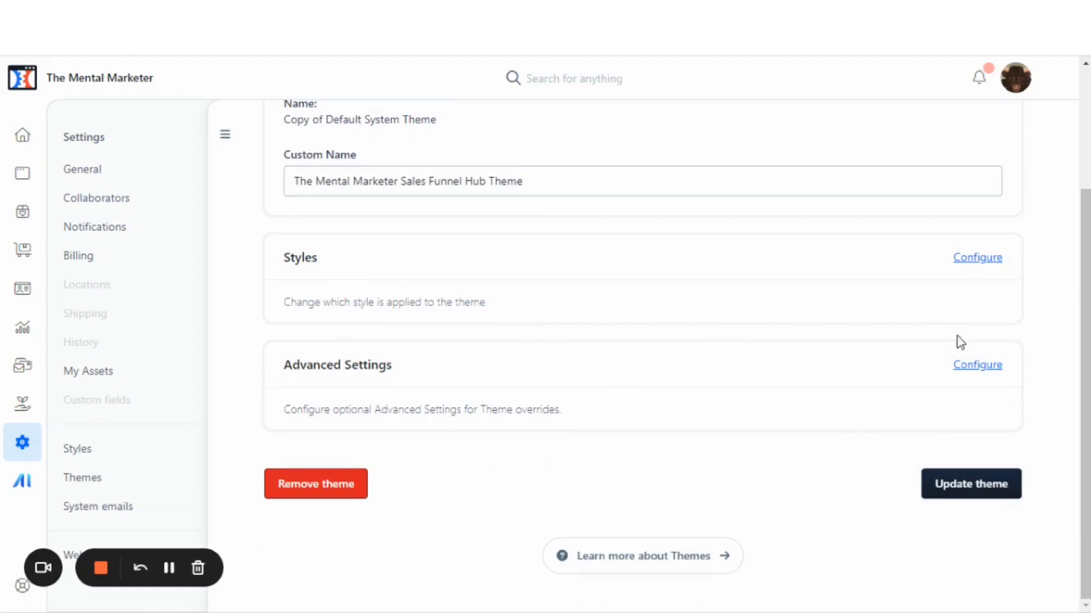
- Review the Advanced Settings template pages, then save with Update theme
click(961, 366)
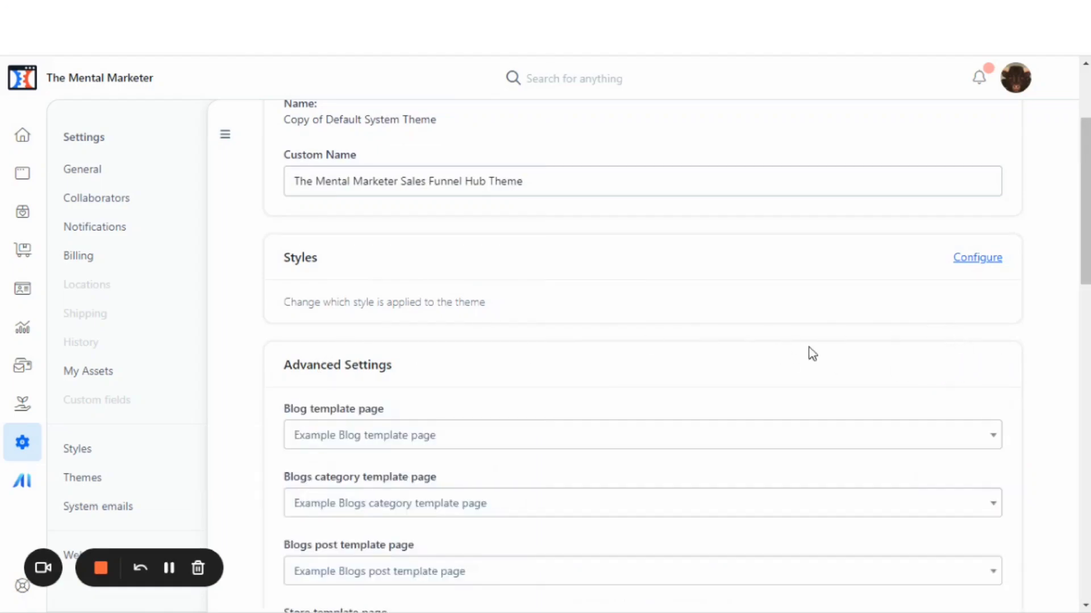
scroll(809, 352, down, 2)
scroll(818, 350, down, 4)
scroll(879, 315, down, 1)
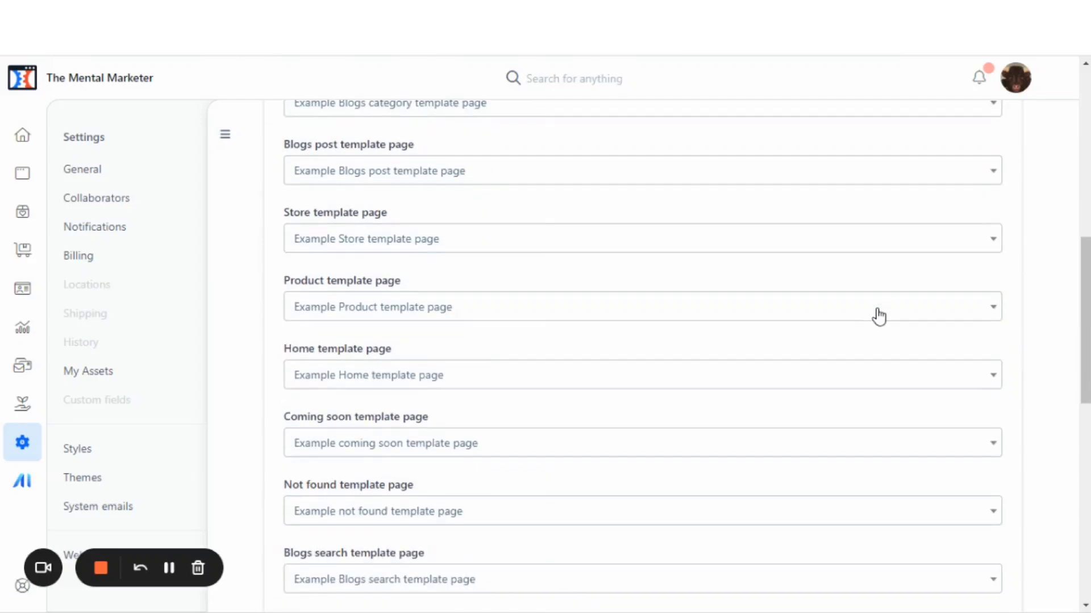
scroll(878, 315, down, 4)
scroll(879, 316, down, 5)
scroll(879, 317, up, 1)
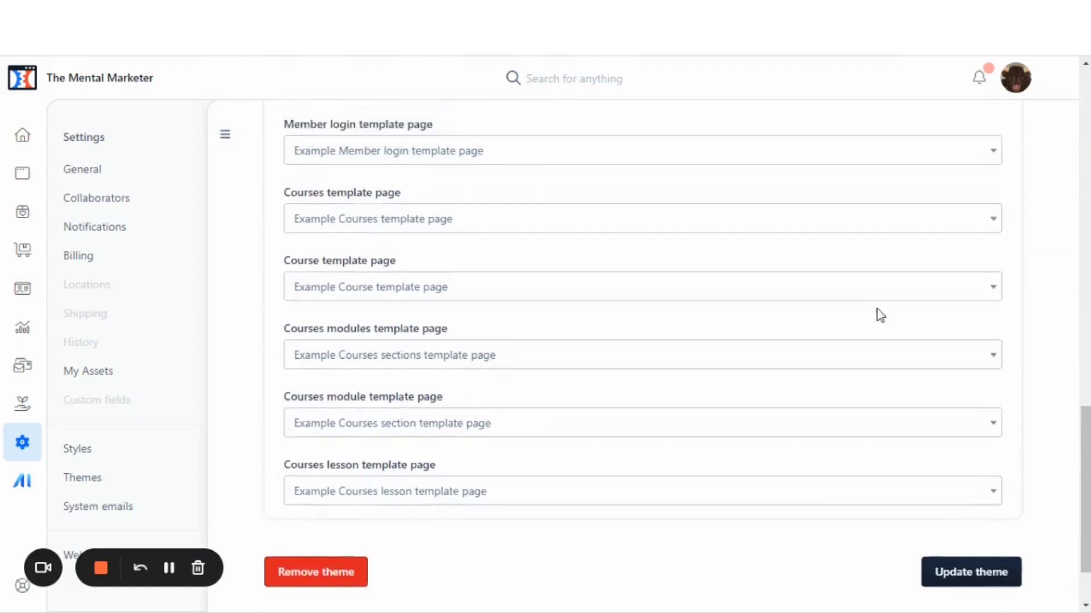
scroll(879, 316, up, 3)
scroll(879, 316, up, 1)
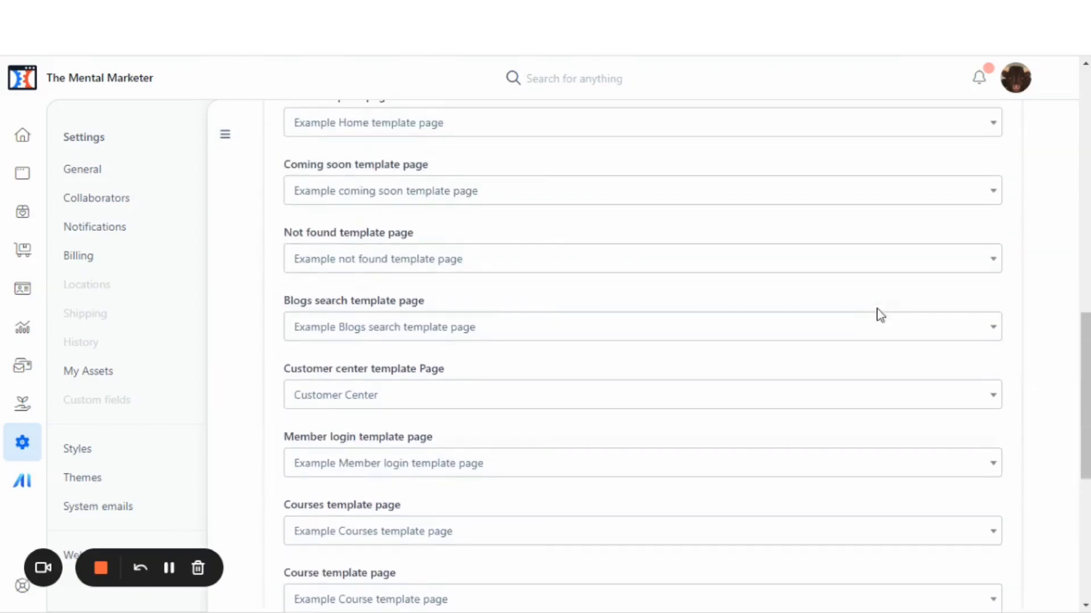
scroll(878, 315, up, 2)
scroll(881, 315, up, 4)
scroll(879, 314, up, 5)
scroll(879, 314, up, 1)
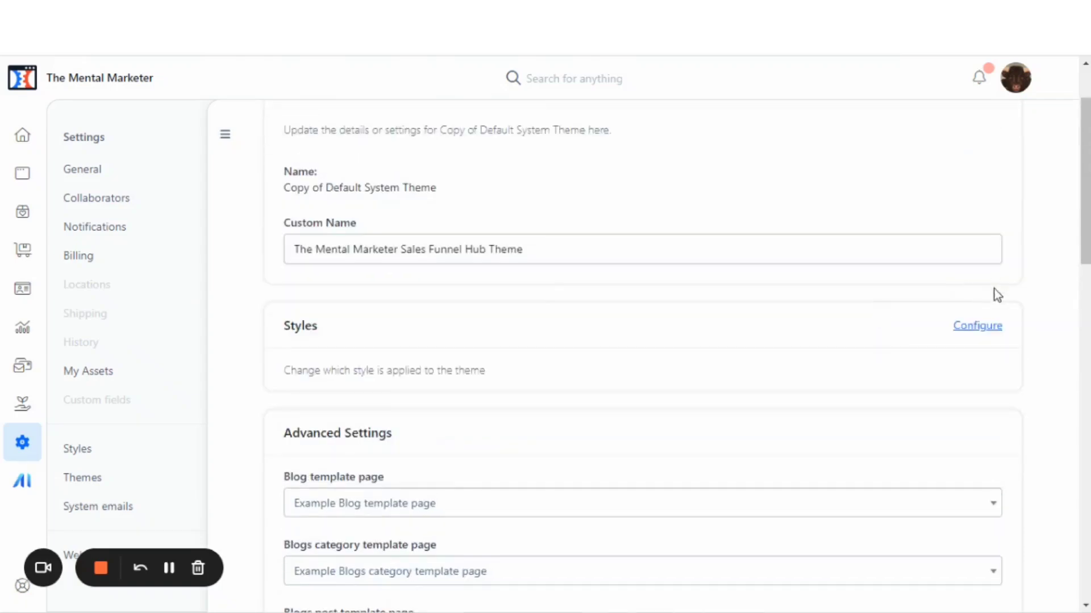
scroll(947, 327, down, 5)
scroll(948, 325, down, 10)
scroll(949, 325, down, 1)
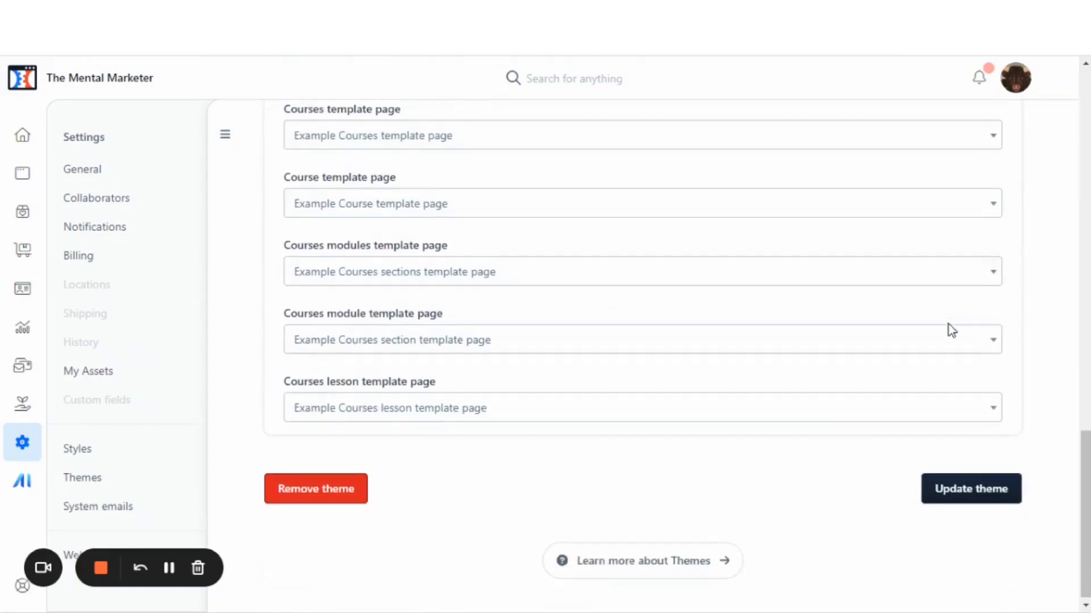
scroll(949, 333, up, 4)
scroll(948, 319, up, 9)
scroll(948, 324, up, 6)
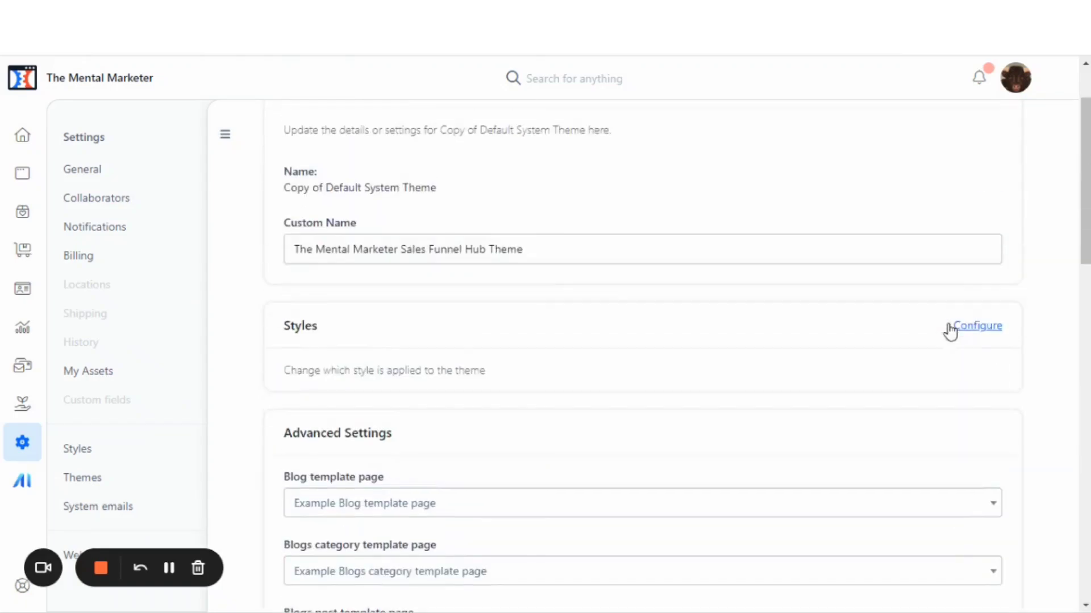
scroll(949, 327, up, 1)
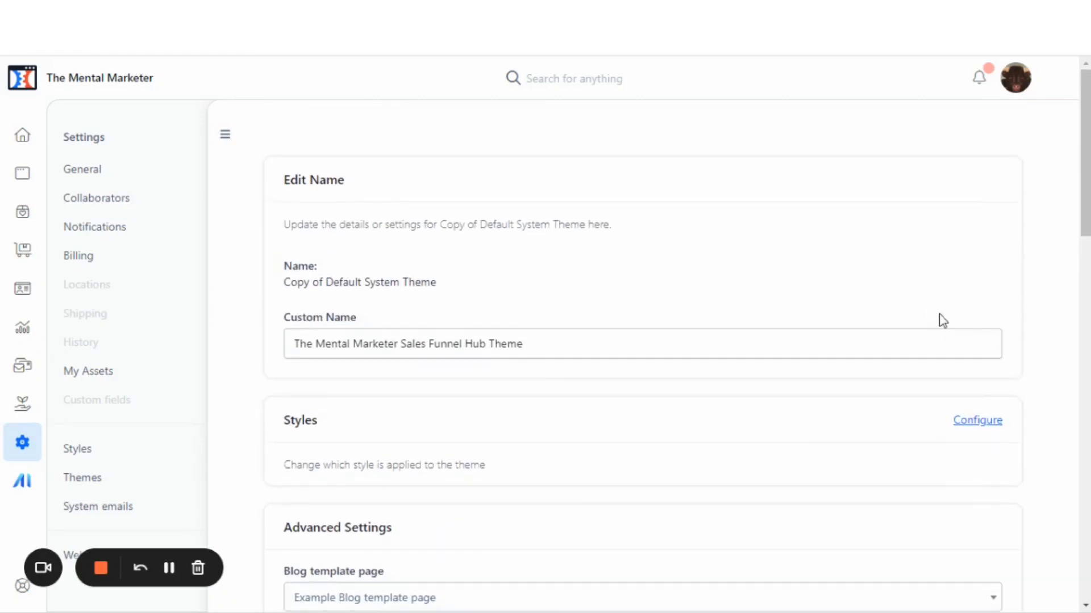
scroll(944, 328, down, 10)
scroll(963, 356, down, 3)
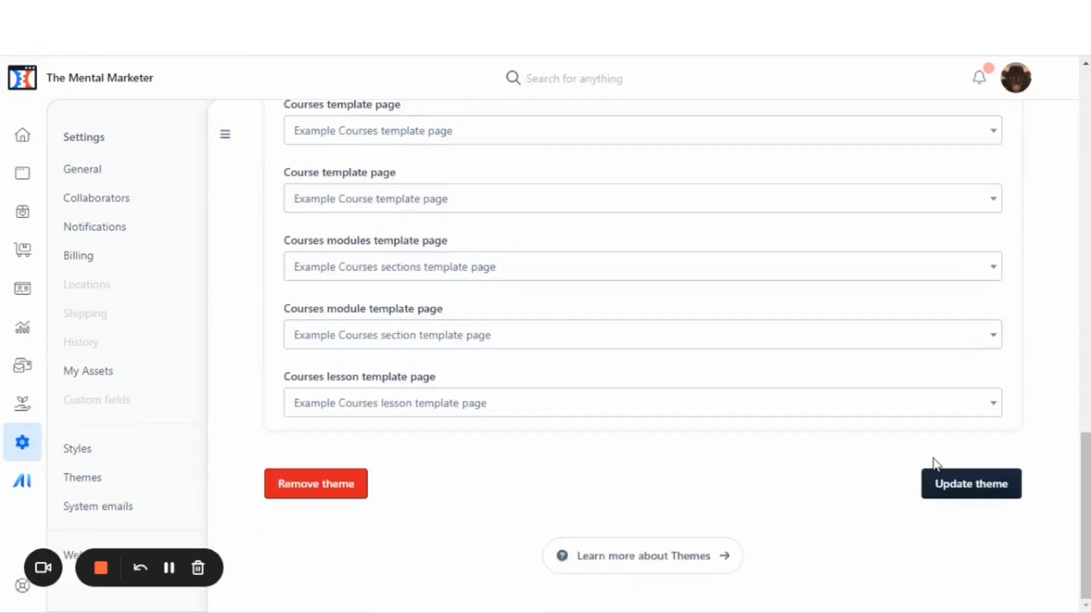
click(946, 483)
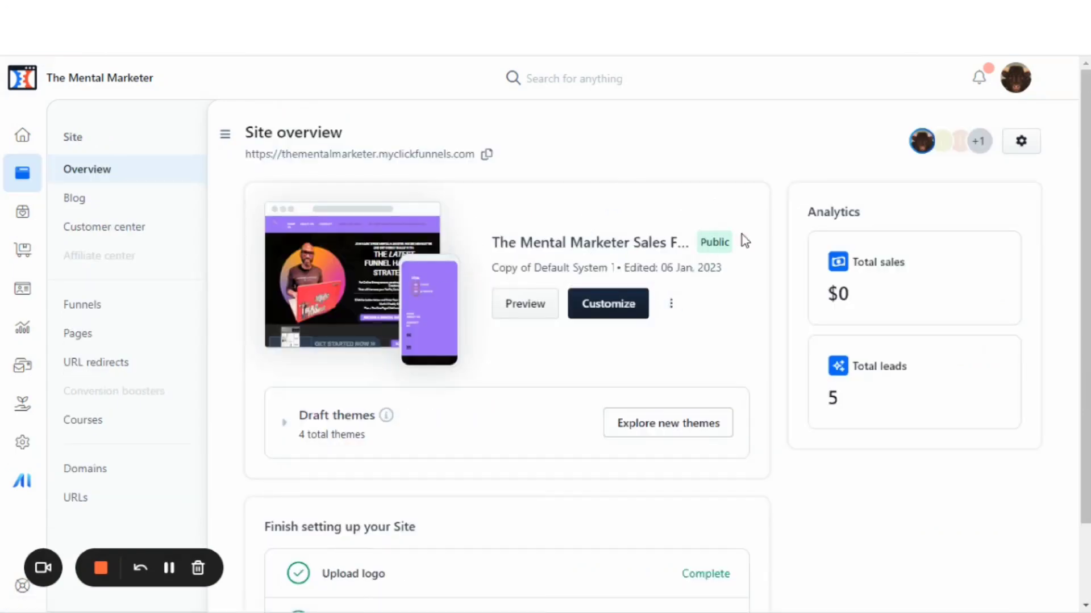
- Confirm logo upload and site customization show Complete in the 'Finish setting up your Site' list
scroll(742, 234, down, 2)
scroll(741, 234, up, 2)
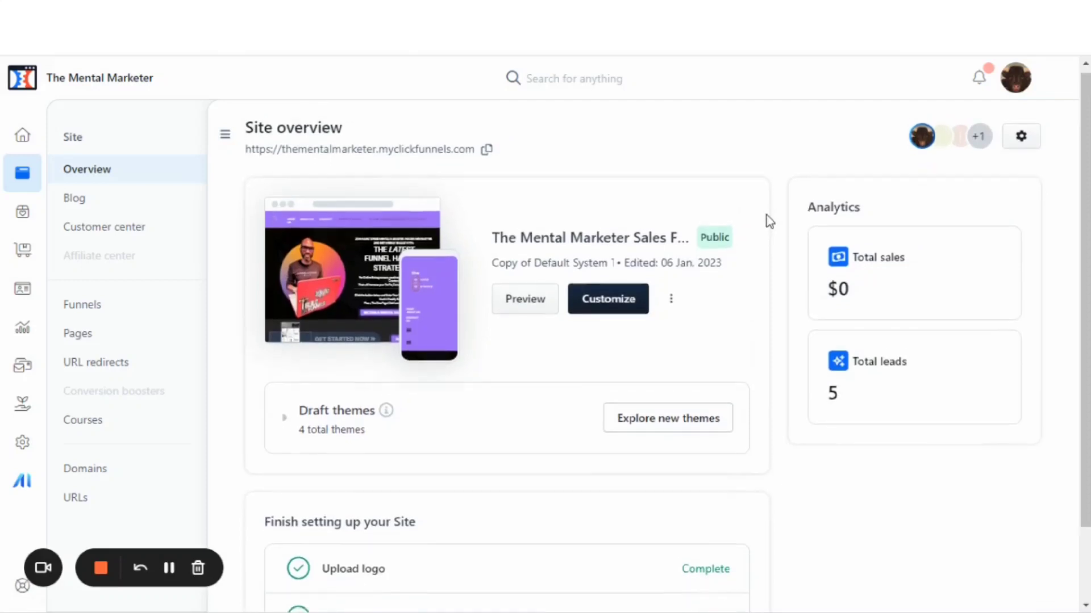
scroll(764, 217, down, 2)
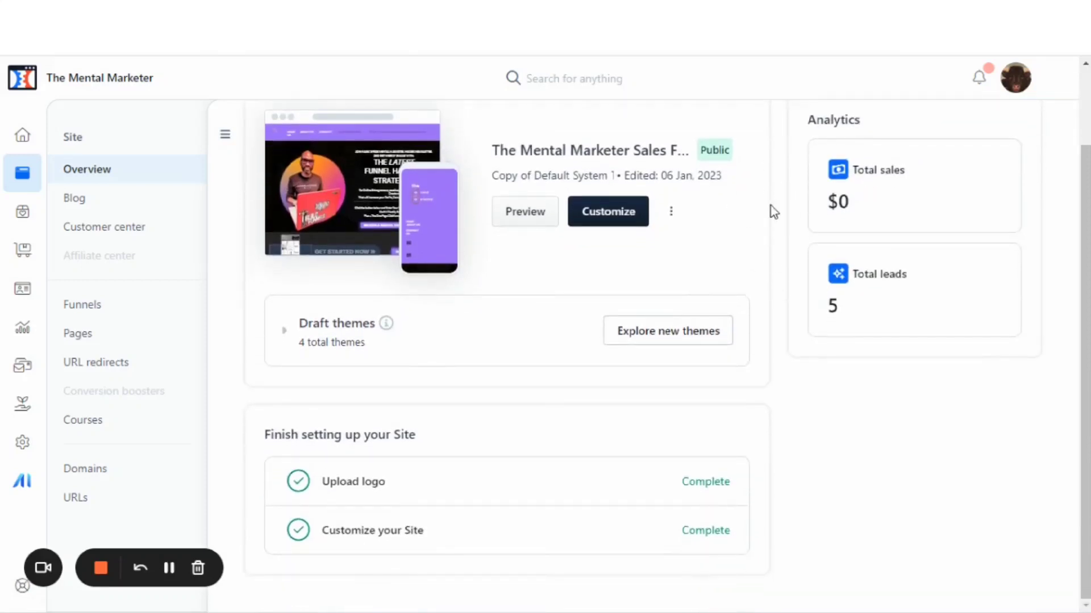